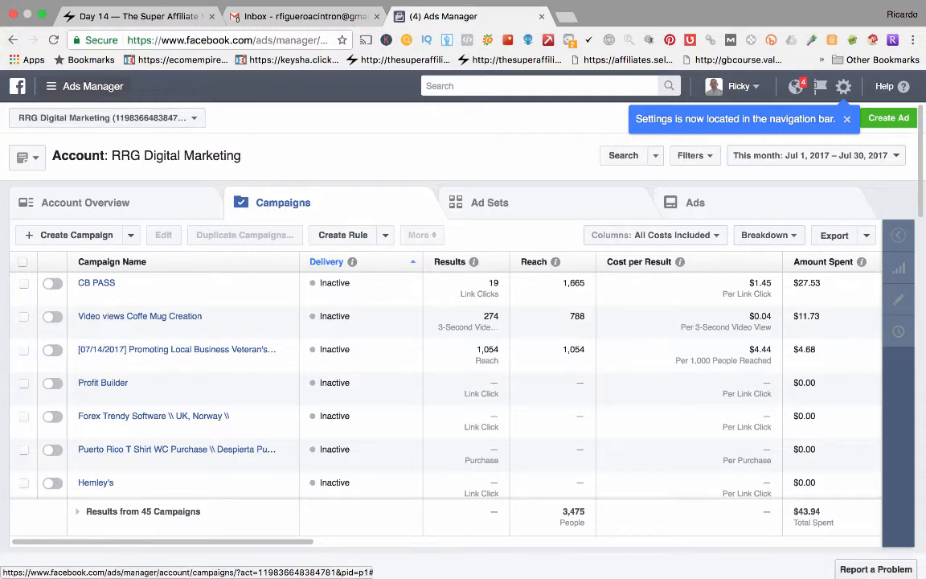
Open Power Editor and remove the Active campaign delivery filter to view all campaigns.
{"action": "left_click", "coordinate": [84, 86]}
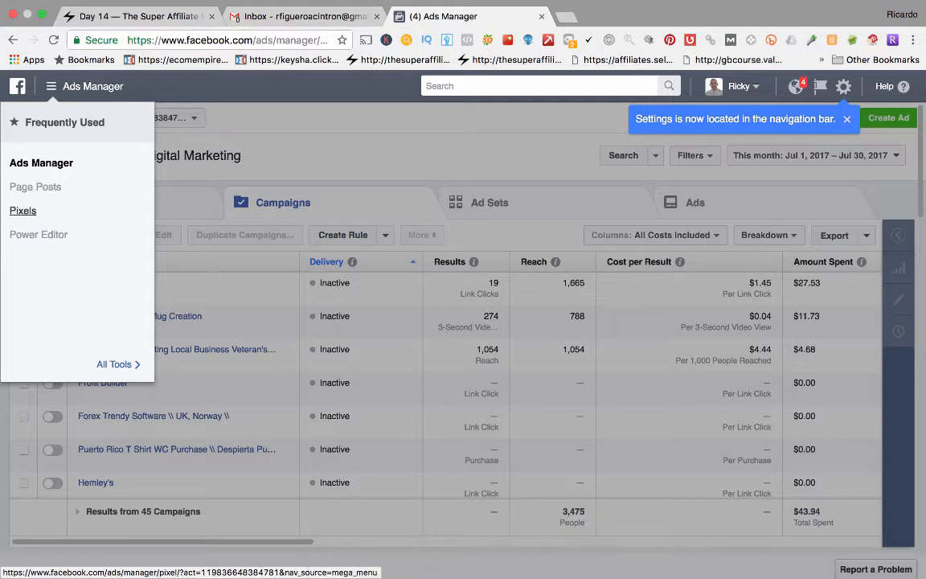
{"action": "left_click", "coordinate": [38, 234]}
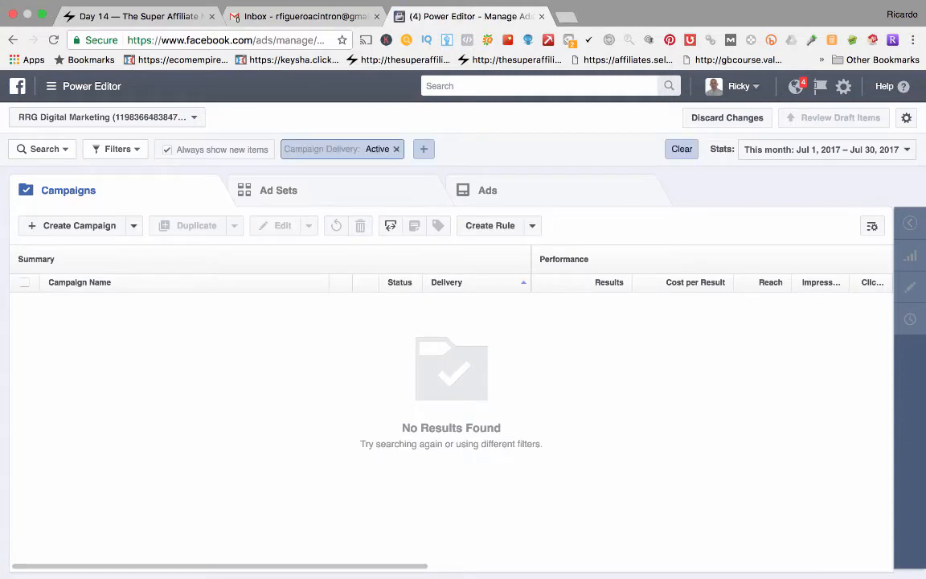
{"action": "left_click", "coordinate": [397, 150]}
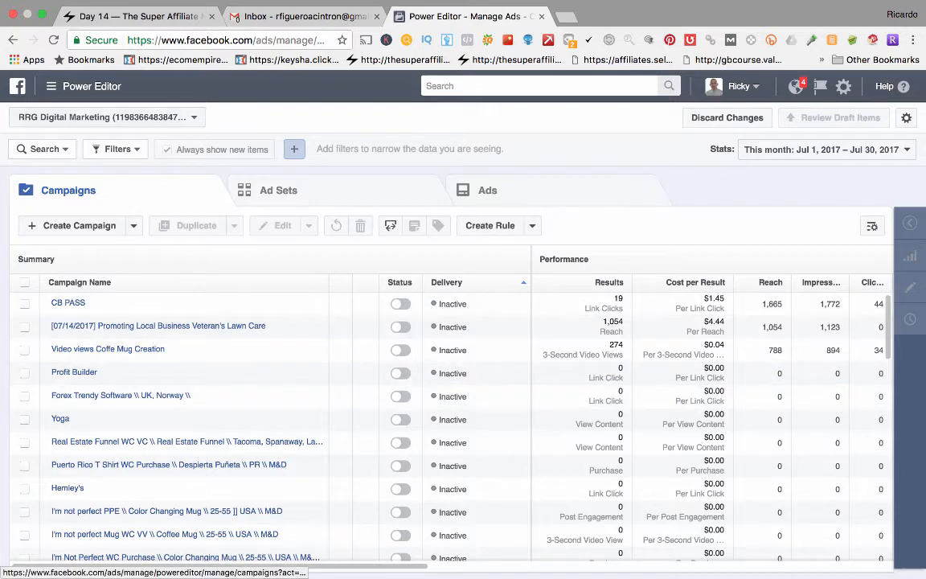
Switch from Power Editor back to Ads Manager.
{"action": "left_click", "coordinate": [50, 86]}
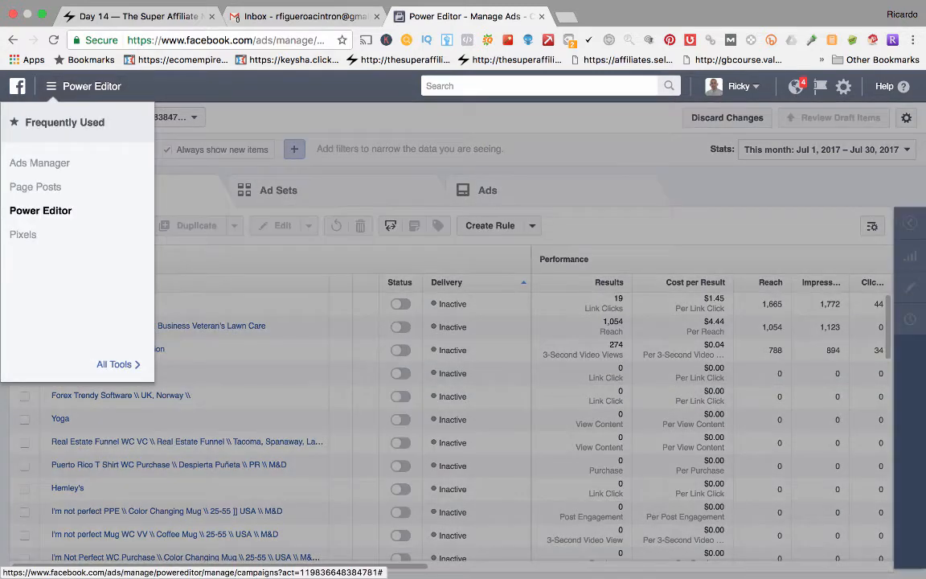
{"action": "left_click", "coordinate": [50, 86]}
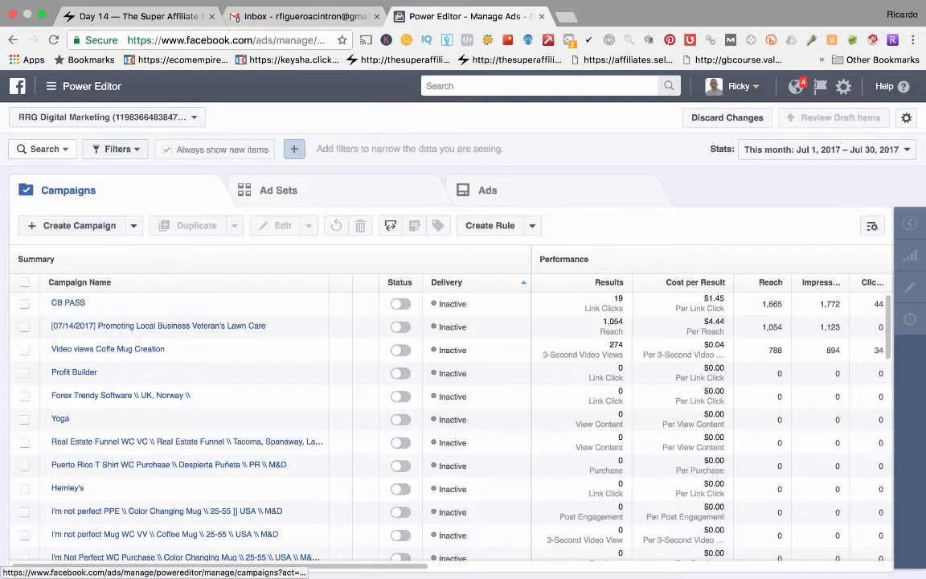
{"action": "left_click", "coordinate": [51, 85]}
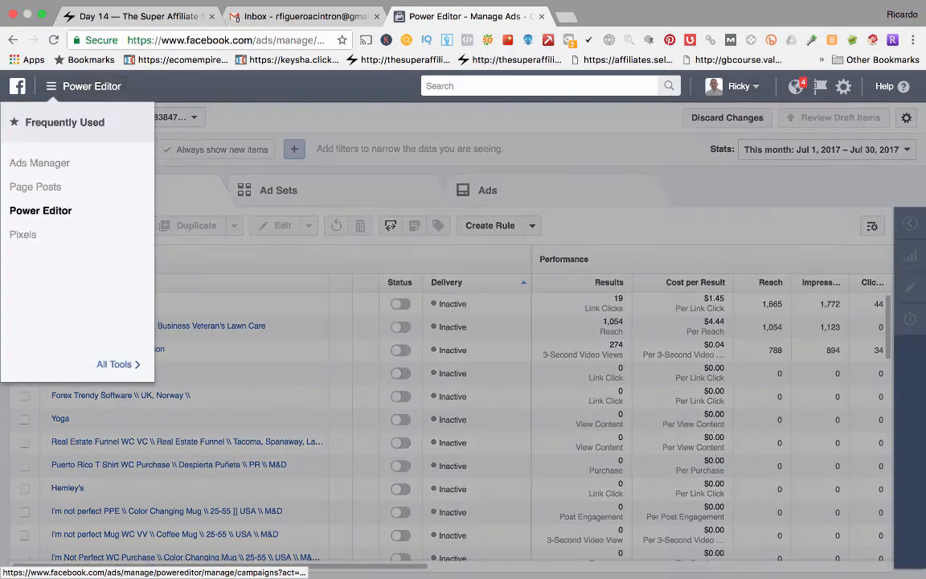
{"action": "left_click", "coordinate": [40, 164]}
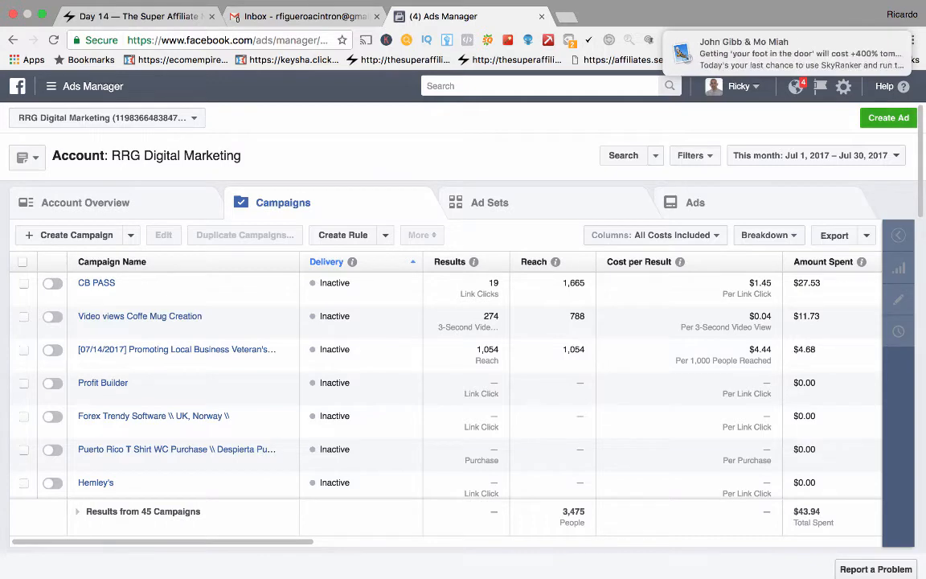
Quit the Mail application to stop its notifications.
{"action": "mouse_move", "coordinate": [82, 569]}
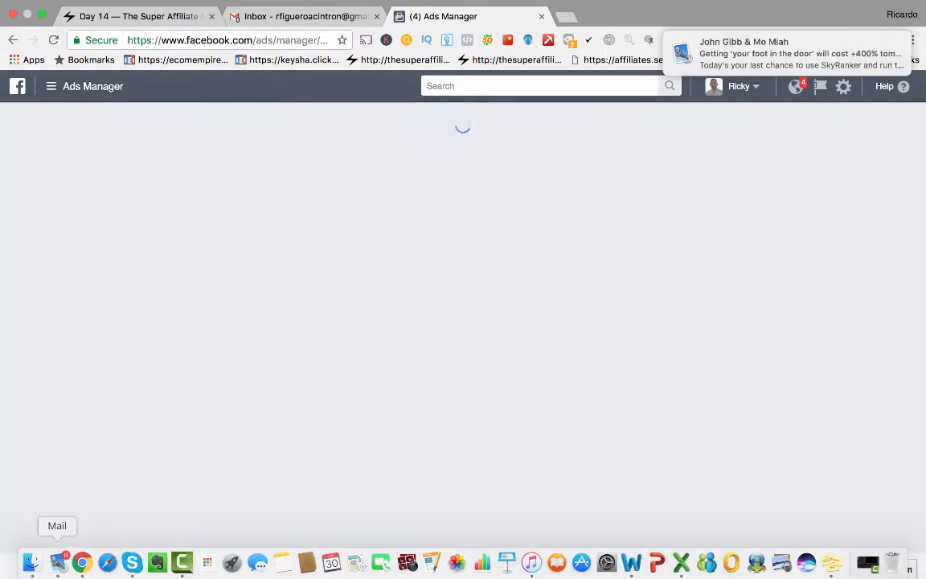
{"action": "right_click", "coordinate": [58, 562]}
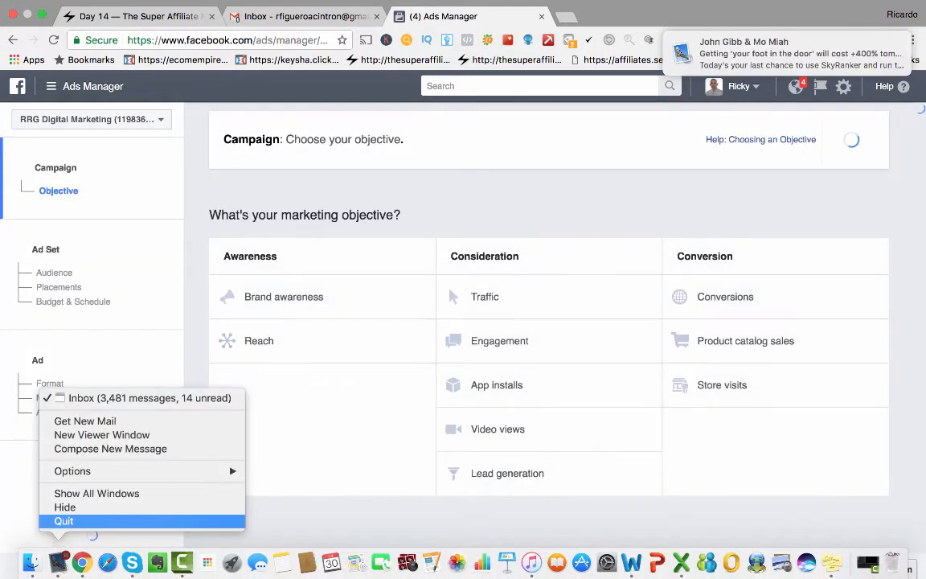
{"action": "left_click", "coordinate": [63, 520]}
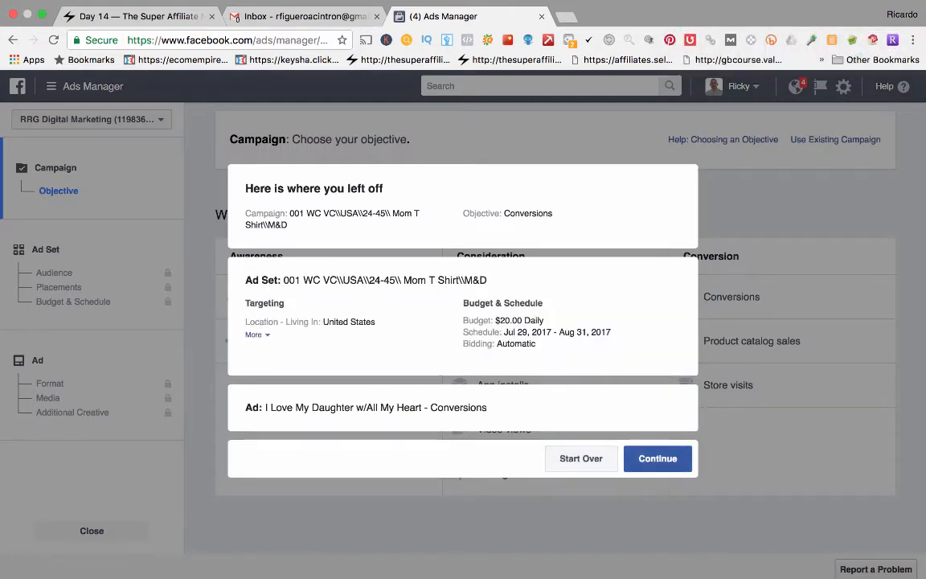
Start the ad creation over instead of continuing the saved draft campaign, and highlight the Conversion category heading.
{"action": "left_click", "coordinate": [581, 458]}
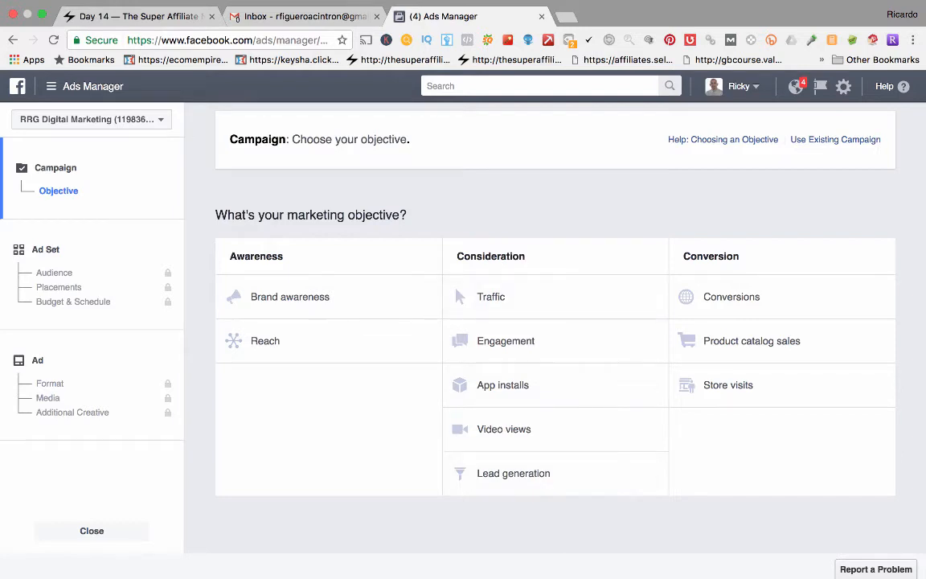
{"action": "left_click_drag", "start_coordinate": [739, 255], "coordinate": [682, 255]}
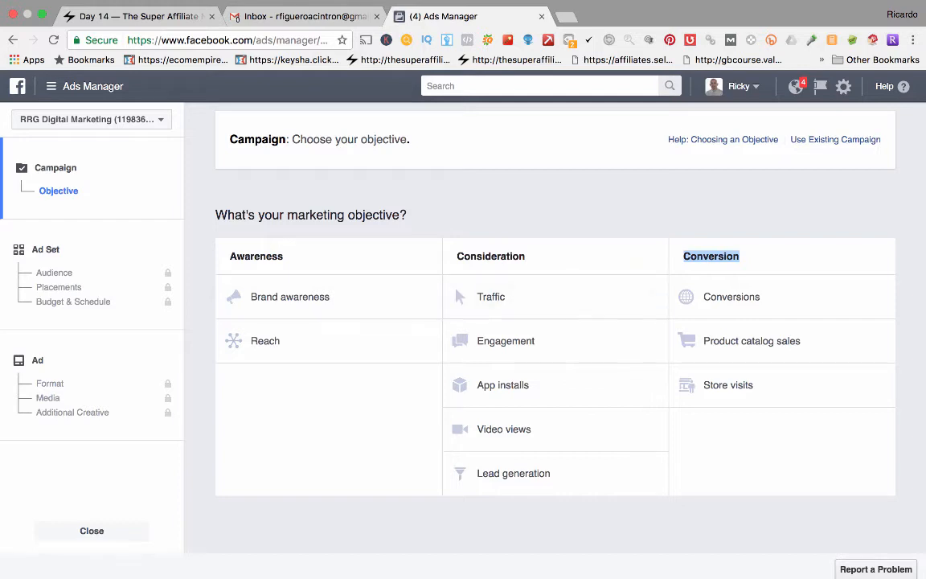
Examine the Traffic and Engagement marketing objectives under Consideration.
{"action": "left_click", "coordinate": [554, 297]}
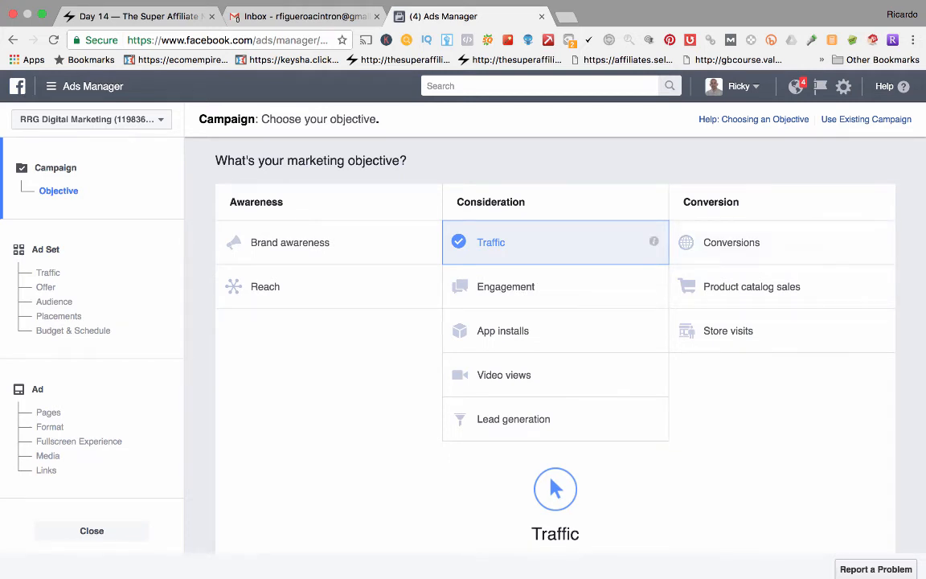
{"action": "left_click", "coordinate": [646, 286]}
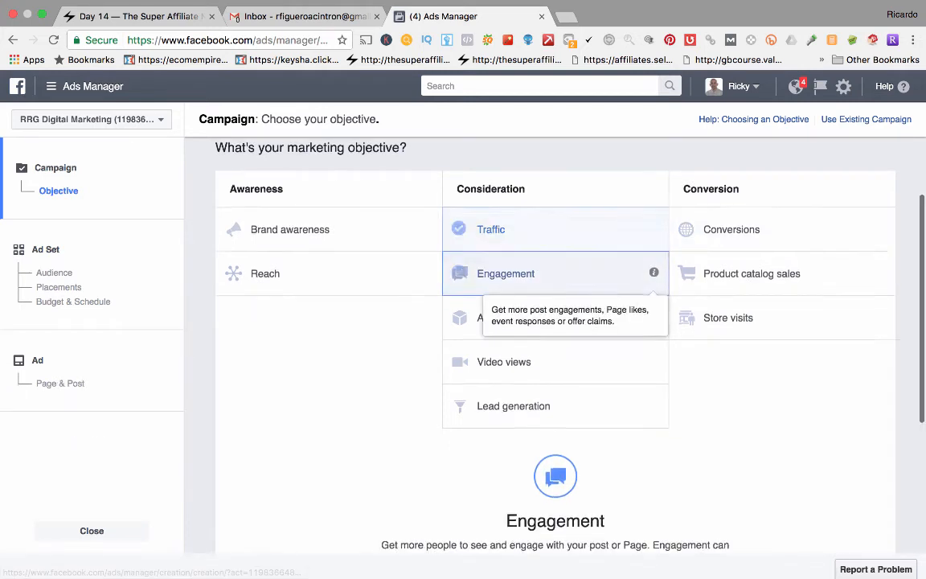
{"action": "scroll", "coordinate": [647, 286], "scroll_direction": "up", "scroll_amount": 3}
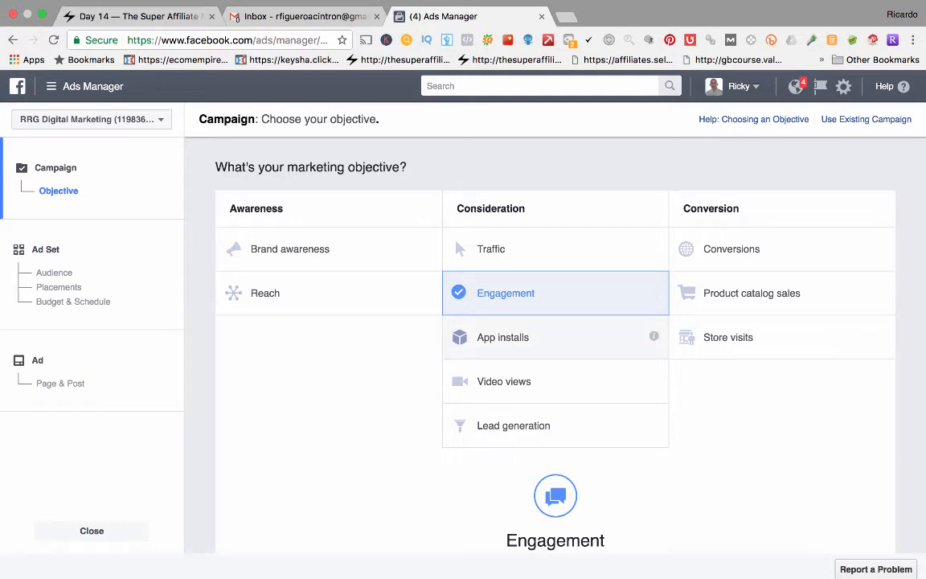
Examine the App installs and Video views objectives and their descriptions.
{"action": "mouse_move", "coordinate": [653, 336]}
{"action": "left_click", "coordinate": [502, 337]}
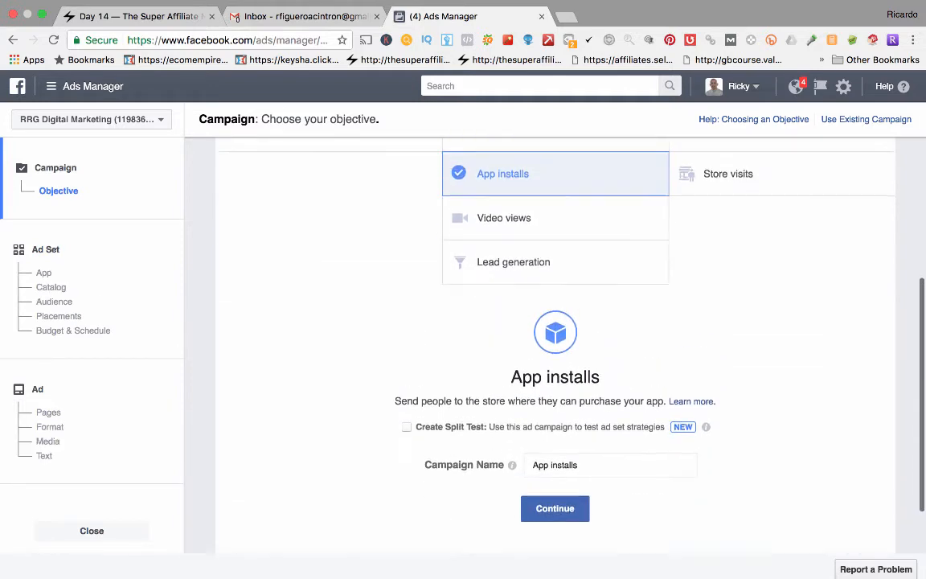
{"action": "left_click", "coordinate": [503, 228]}
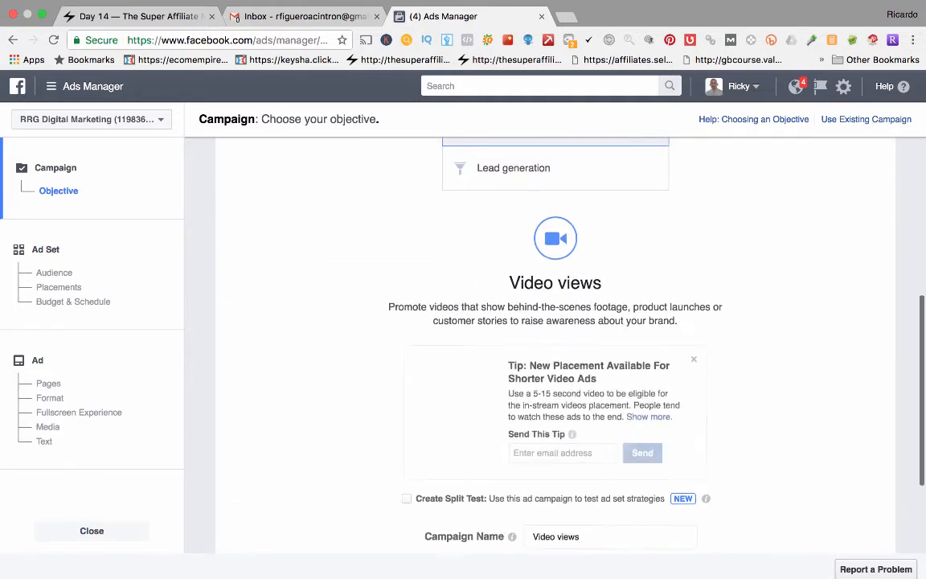
{"action": "scroll", "coordinate": [554, 321], "scroll_direction": "up", "scroll_amount": 3}
{"action": "scroll", "coordinate": [772, 293], "scroll_direction": "up", "scroll_amount": 2}
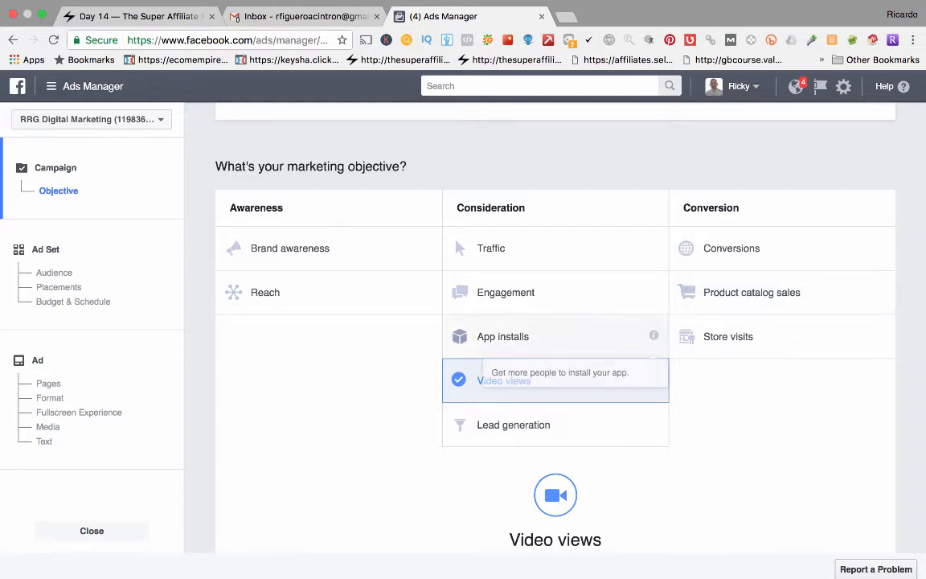
Examine the Lead generation objective's description and highlight the Conversion category heading.
{"action": "left_click", "coordinate": [514, 424]}
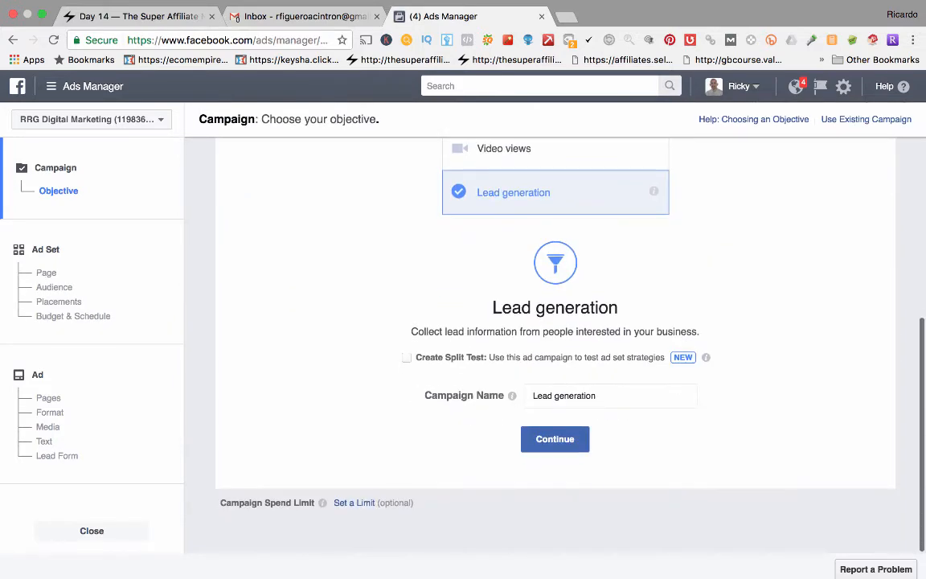
{"action": "scroll", "coordinate": [514, 410], "scroll_direction": "up", "scroll_amount": 3}
{"action": "mouse_move", "coordinate": [653, 352]}
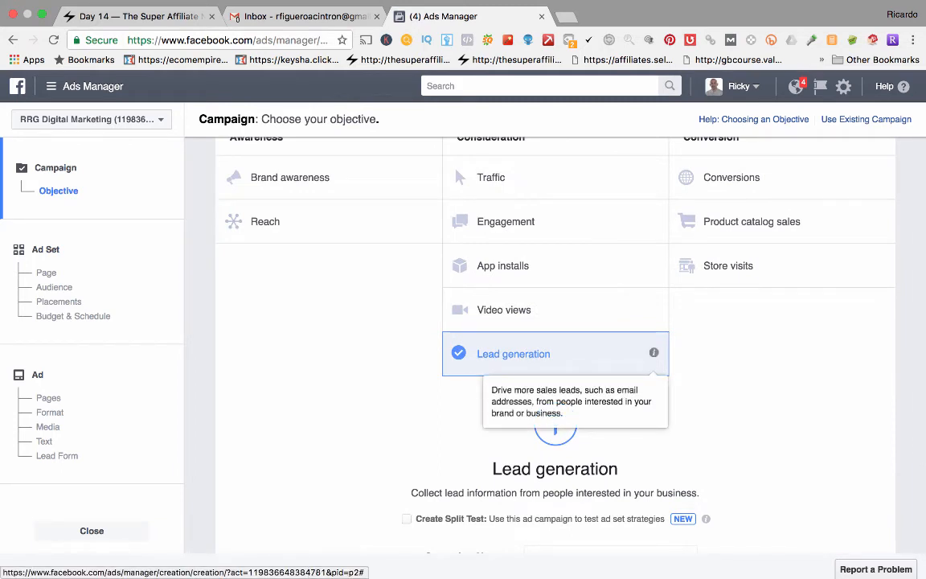
{"action": "scroll", "coordinate": [653, 354], "scroll_direction": "up", "scroll_amount": 1}
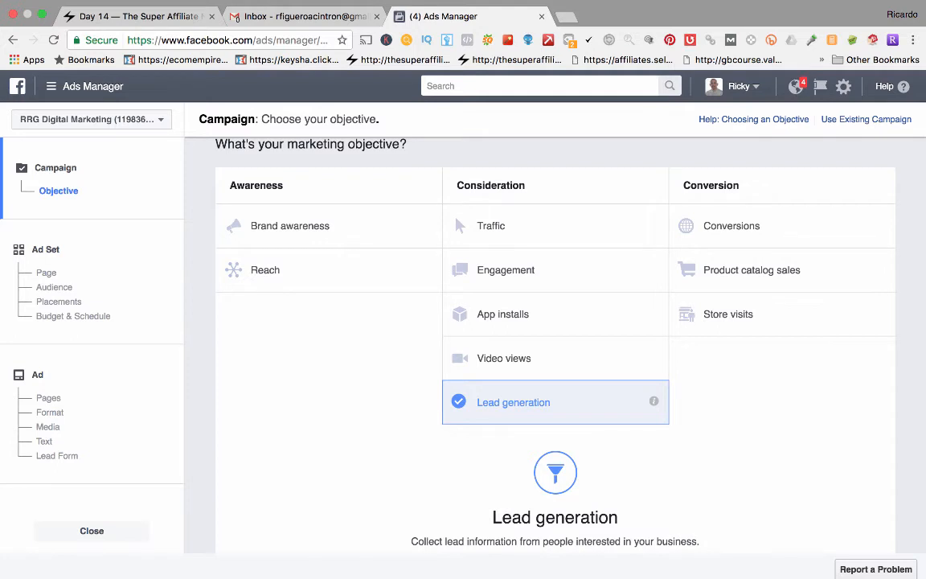
{"action": "left_click_drag", "start_coordinate": [743, 185], "coordinate": [682, 186]}
{"action": "mouse_move", "coordinate": [880, 225]}
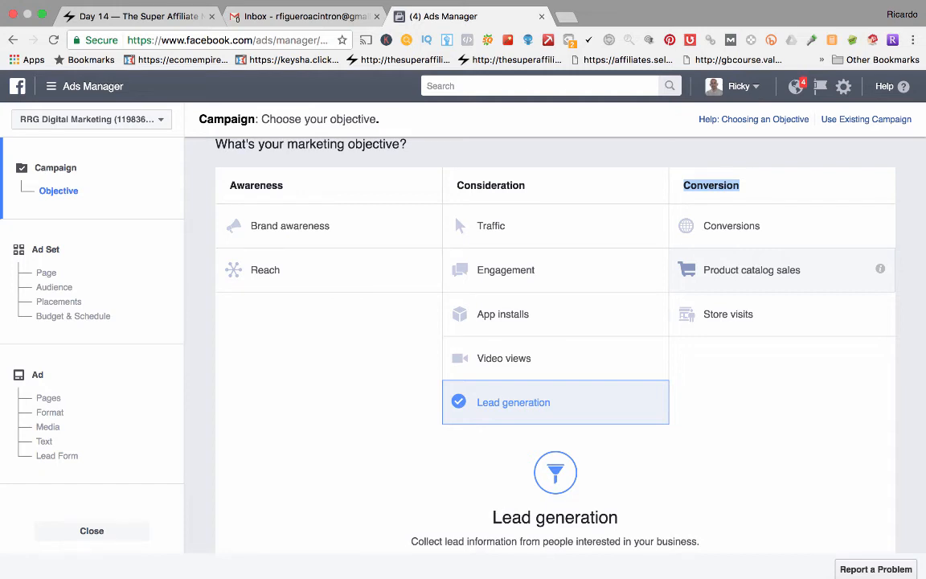
Look over the full list of Ads Manager tools, including the Pixels entry, and close it.
{"action": "left_click", "coordinate": [83, 86]}
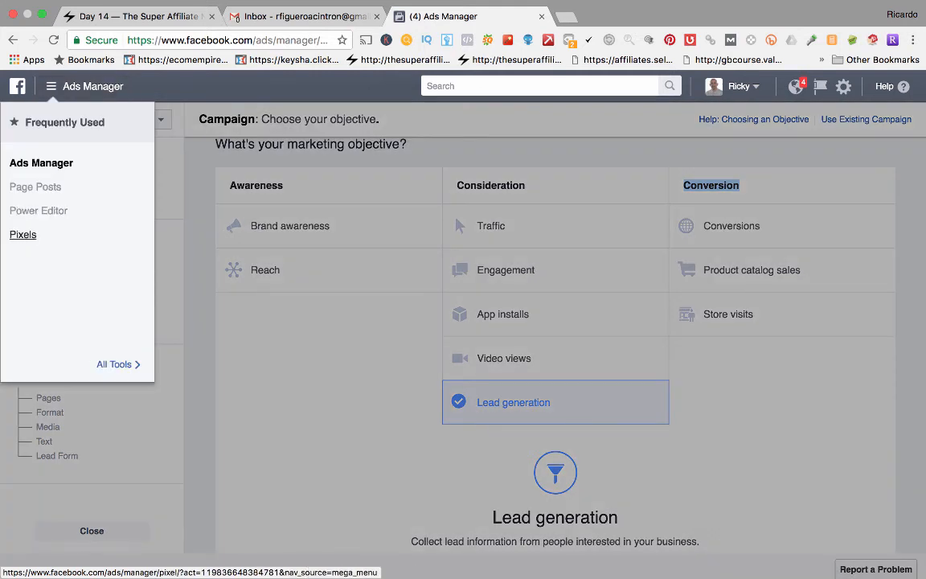
{"action": "mouse_move", "coordinate": [118, 365]}
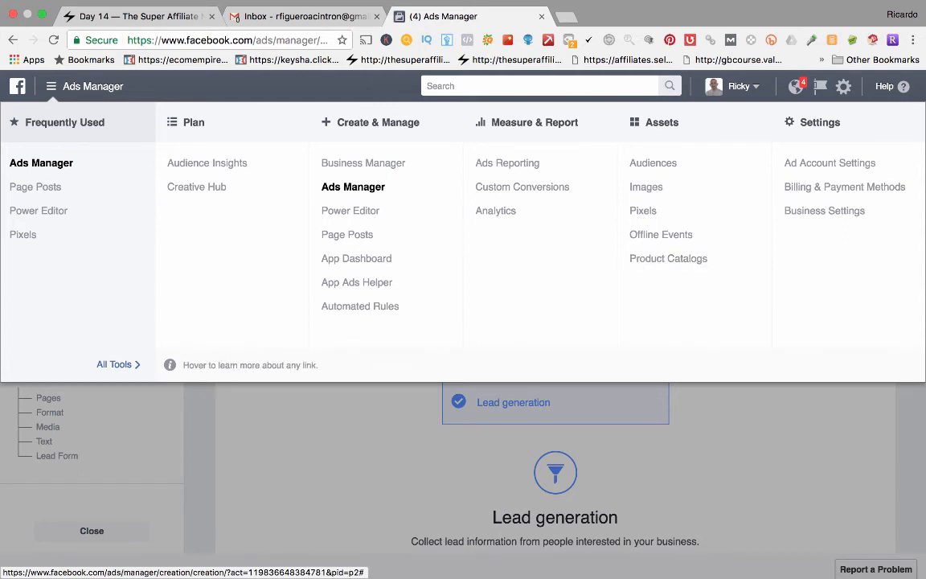
{"action": "left_click", "coordinate": [71, 86]}
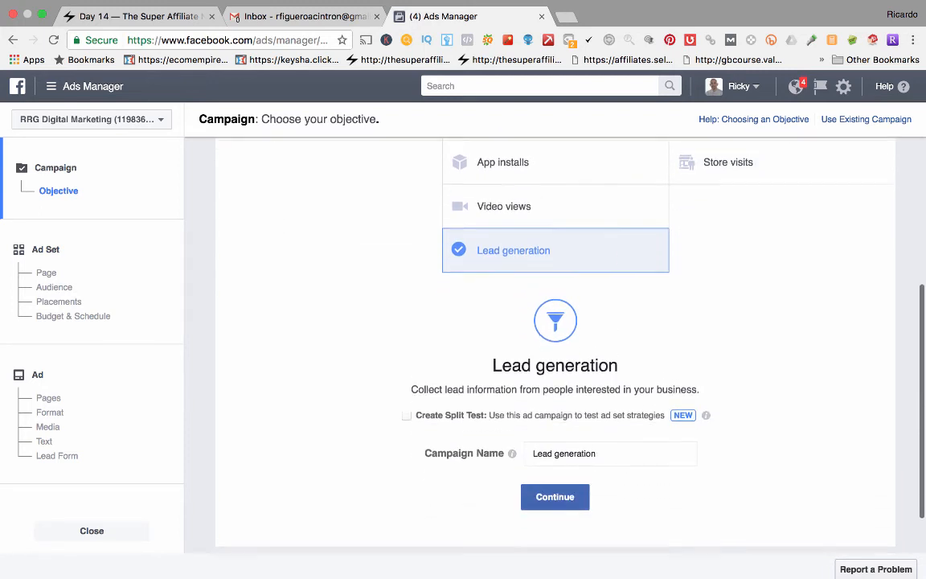
Choose Conversions as the campaign's marketing objective and check its Create Split Test option.
{"action": "scroll", "coordinate": [554, 343], "scroll_direction": "up", "scroll_amount": 1}
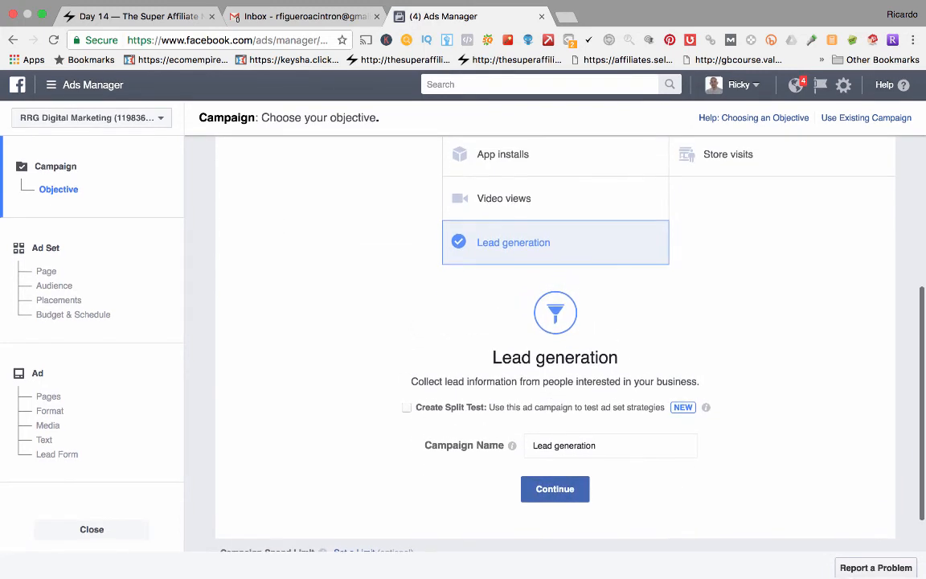
{"action": "scroll", "coordinate": [781, 279], "scroll_direction": "up", "scroll_amount": 3}
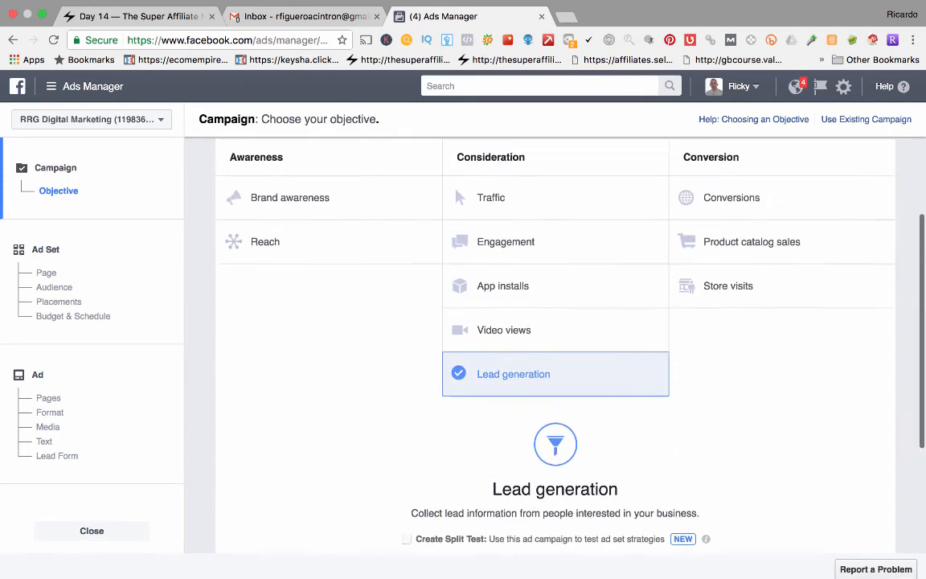
{"action": "left_click", "coordinate": [763, 278]}
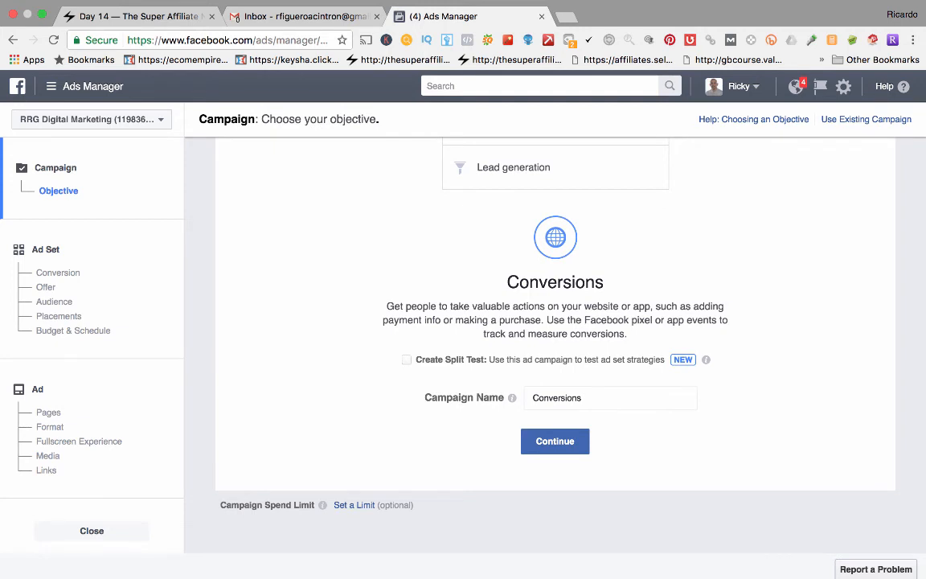
{"action": "mouse_move", "coordinate": [705, 359]}
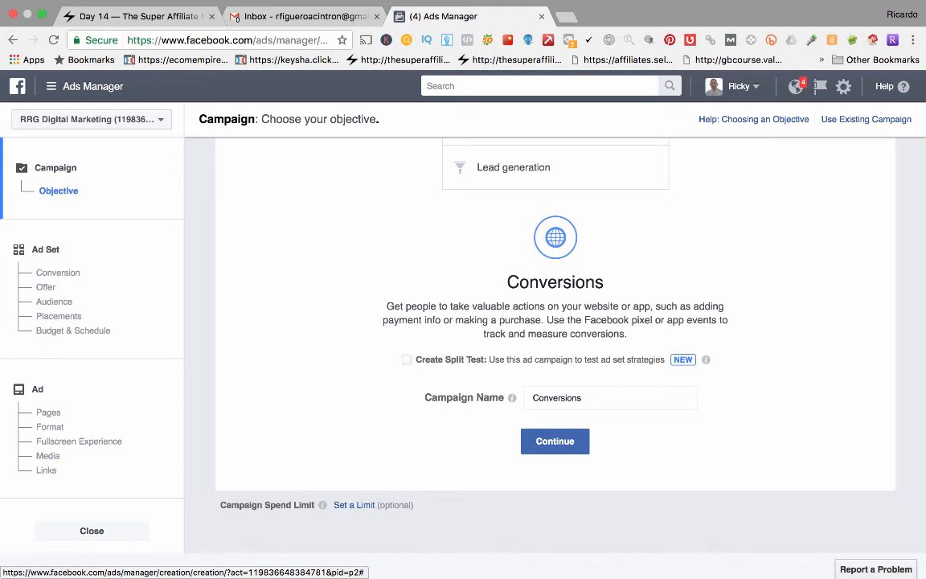
{"action": "scroll", "coordinate": [554, 321], "scroll_direction": "up", "scroll_amount": 5}
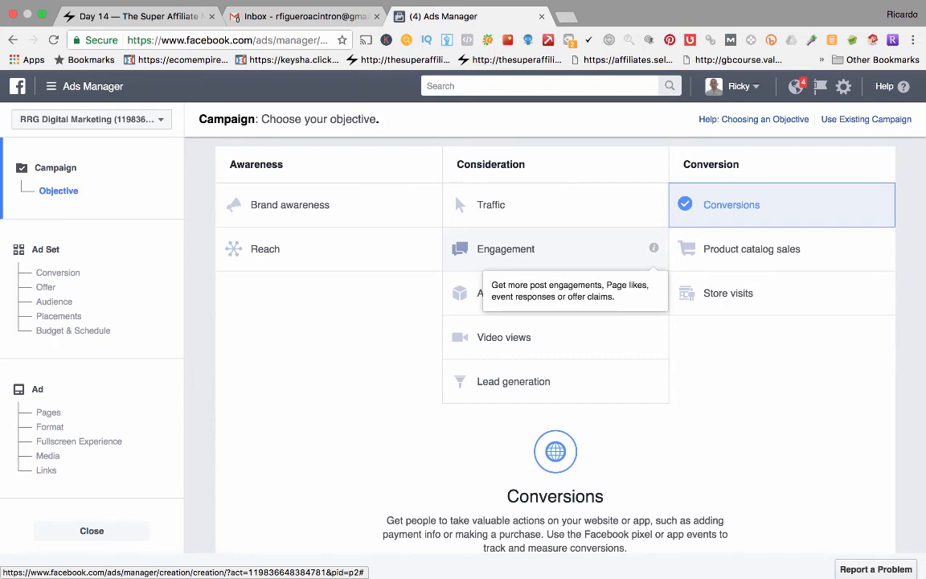
{"action": "scroll", "coordinate": [555, 321], "scroll_direction": "down", "scroll_amount": 3}
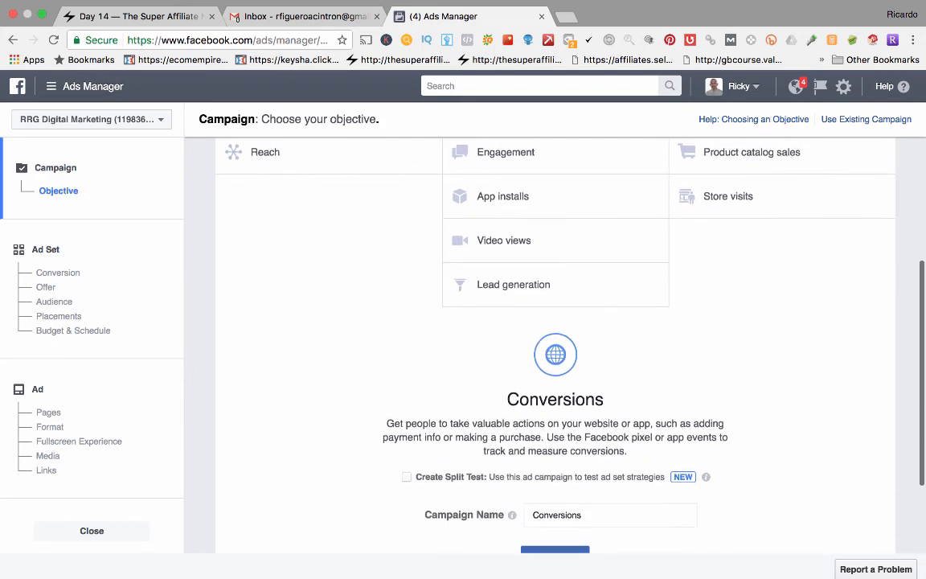
{"action": "scroll", "coordinate": [554, 322], "scroll_direction": "down", "scroll_amount": 3}
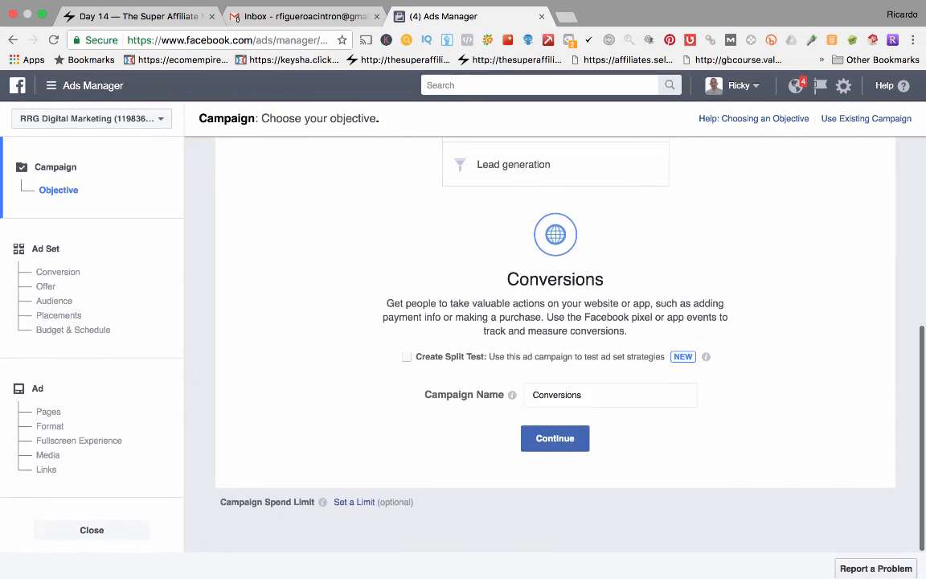
{"action": "scroll", "coordinate": [555, 322], "scroll_direction": "up", "scroll_amount": 3}
{"action": "scroll", "coordinate": [554, 321], "scroll_direction": "down", "scroll_amount": 1}
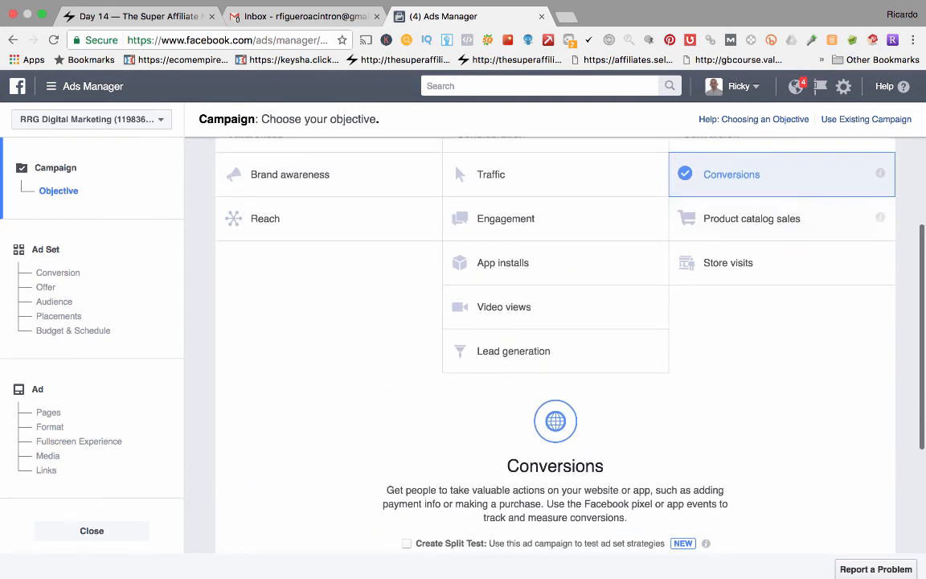
Replace the default campaign name with "001 Mom Necklace".
{"action": "scroll", "coordinate": [554, 346], "scroll_direction": "down", "scroll_amount": 4}
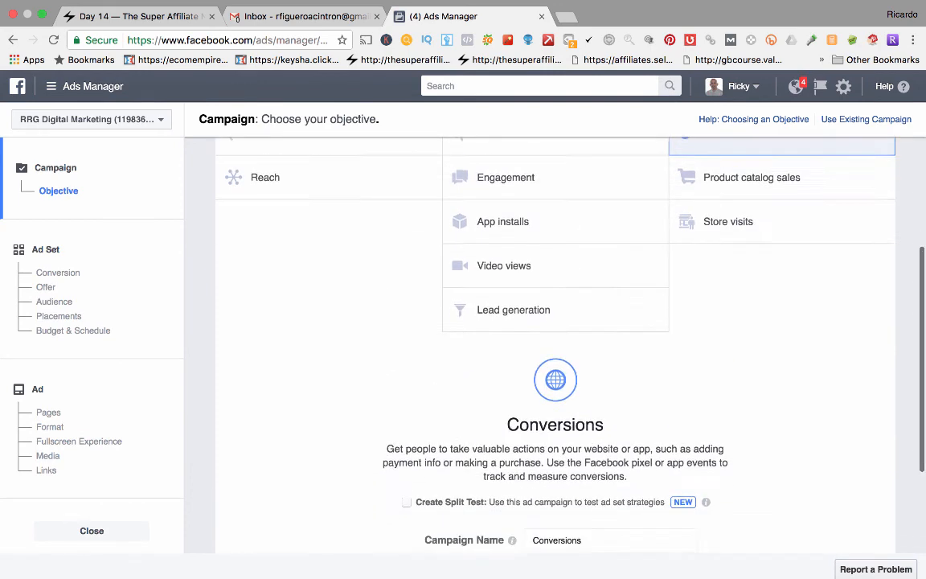
{"action": "double_click", "coordinate": [557, 395]}
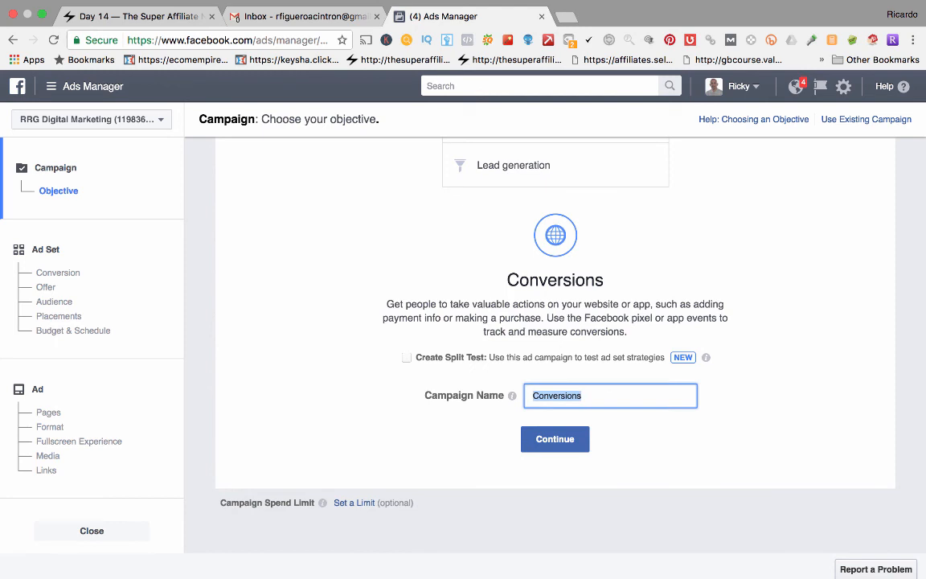
{"action": "type", "text": "001 Mom Nk"}
{"action": "key", "text": "BackSpace"}
{"action": "type", "text": "ecklace"}
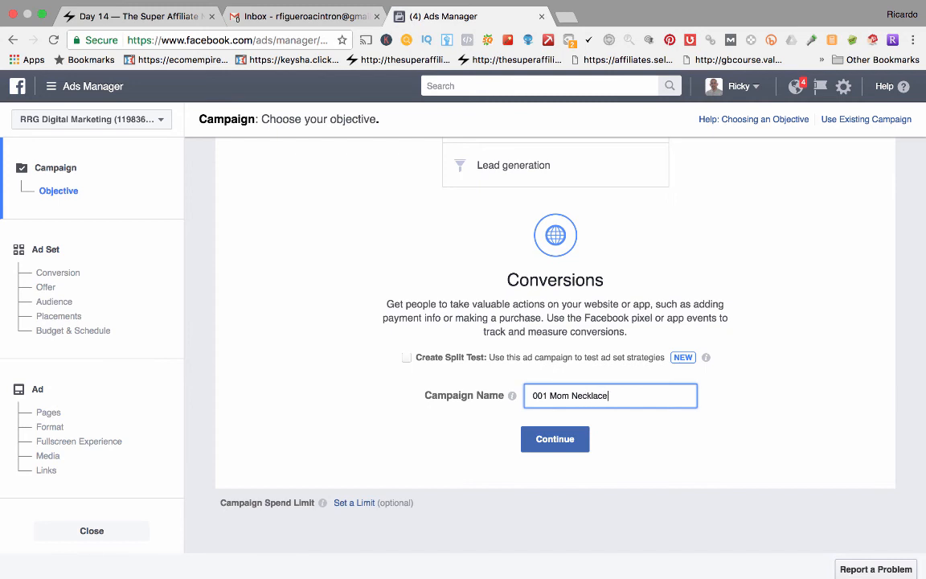
Extend the campaign name with purchase, country, age and device codes so it reads "001 WC PUR\\Mom Necklace\\USA\\25-45\\M&D".
{"action": "type", "text": "\\\\USA\\\\"}
{"action": "type", "text": "25-"}
{"action": "type", "text": "45\\"}
{"action": "type", "text": "\\M&D"}
{"action": "type", "text": "WC "}
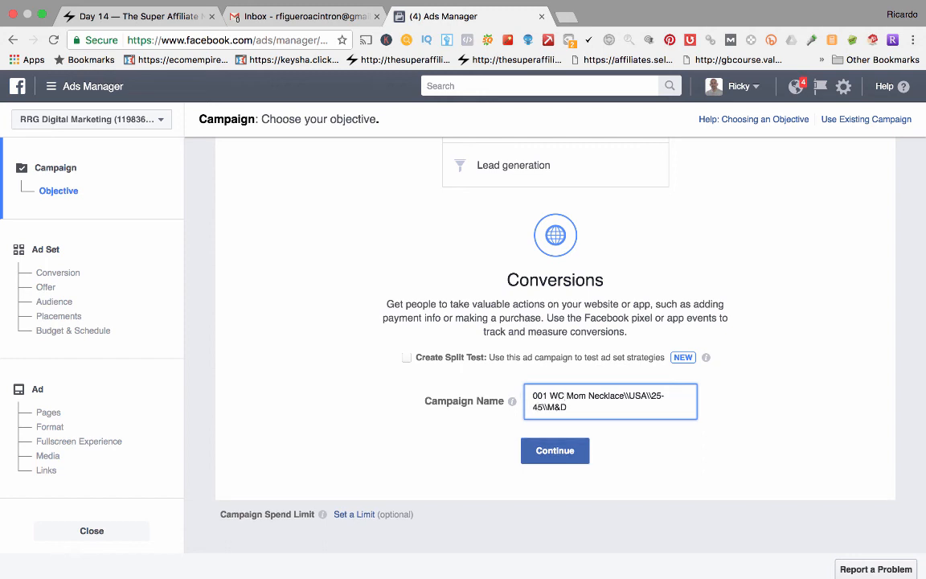
{"action": "type", "text": "PUR\\"}
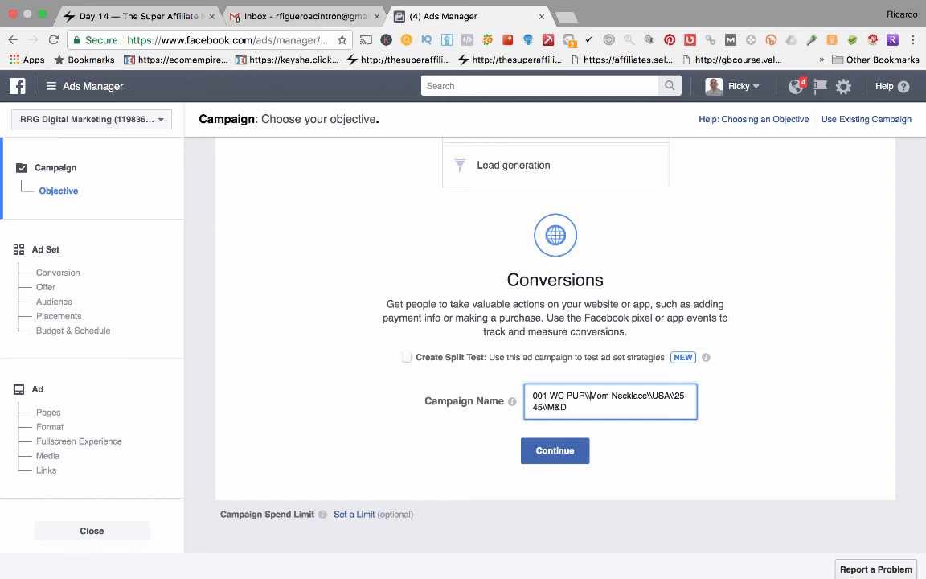
Review the parts of the campaign name by highlighting them, and look over the marketing objective list again.
{"action": "key", "text": "shift+Left"}
{"action": "key", "text": "shift+Left"}
{"action": "key", "text": "shift+Left"}
{"action": "left_click", "coordinate": [533, 395]}
{"action": "left_click_drag", "start_coordinate": [550, 395], "coordinate": [567, 407]}
{"action": "left_click", "coordinate": [567, 408]}
{"action": "scroll", "coordinate": [568, 407], "scroll_direction": "up", "scroll_amount": 1}
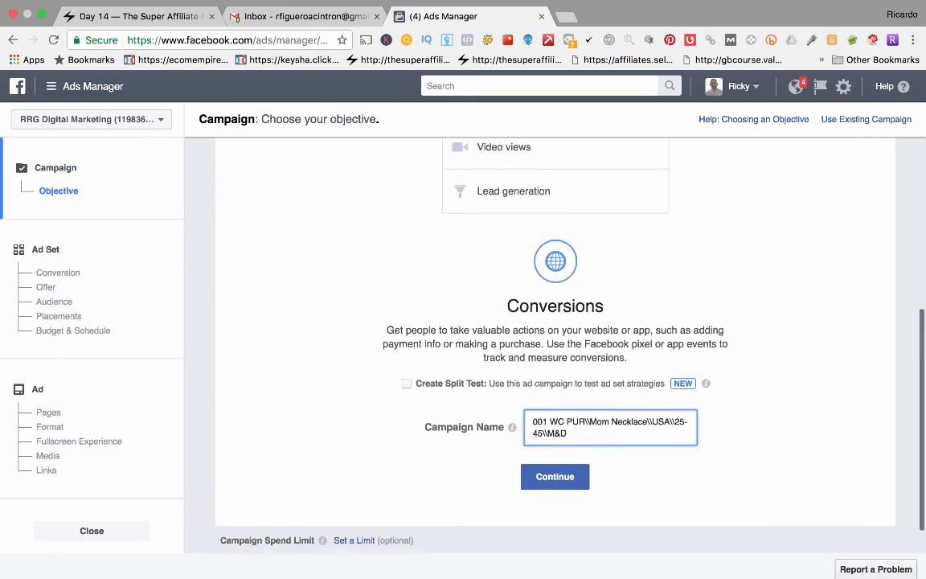
{"action": "scroll", "coordinate": [554, 338], "scroll_direction": "up", "scroll_amount": 1}
{"action": "scroll", "coordinate": [555, 338], "scroll_direction": "down", "scroll_amount": 1}
{"action": "scroll", "coordinate": [554, 337], "scroll_direction": "up", "scroll_amount": 3}
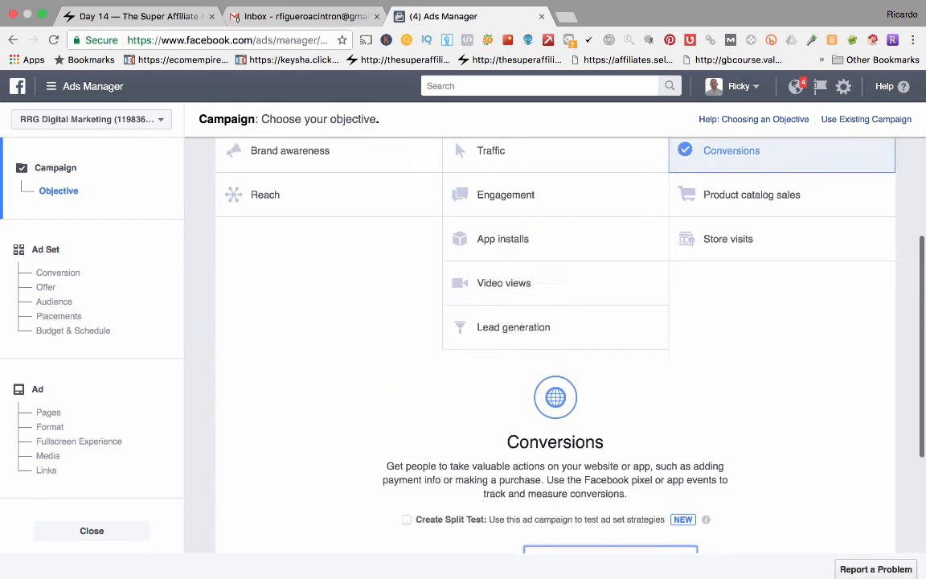
{"action": "scroll", "coordinate": [554, 338], "scroll_direction": "up", "scroll_amount": 2}
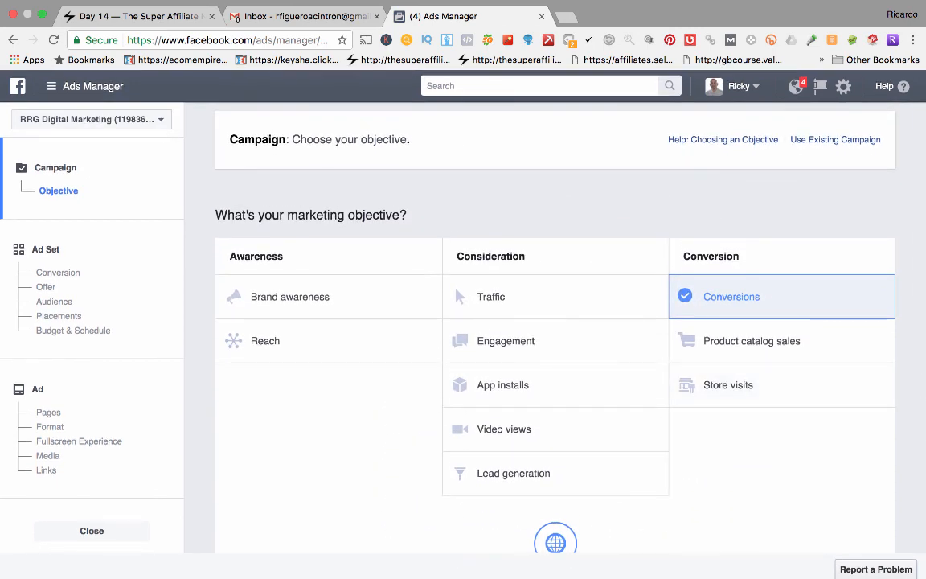
Accept the Conversions objective and campaign name, and continue to the ad set settings.
{"action": "scroll", "coordinate": [460, 297], "scroll_direction": "down", "scroll_amount": 5}
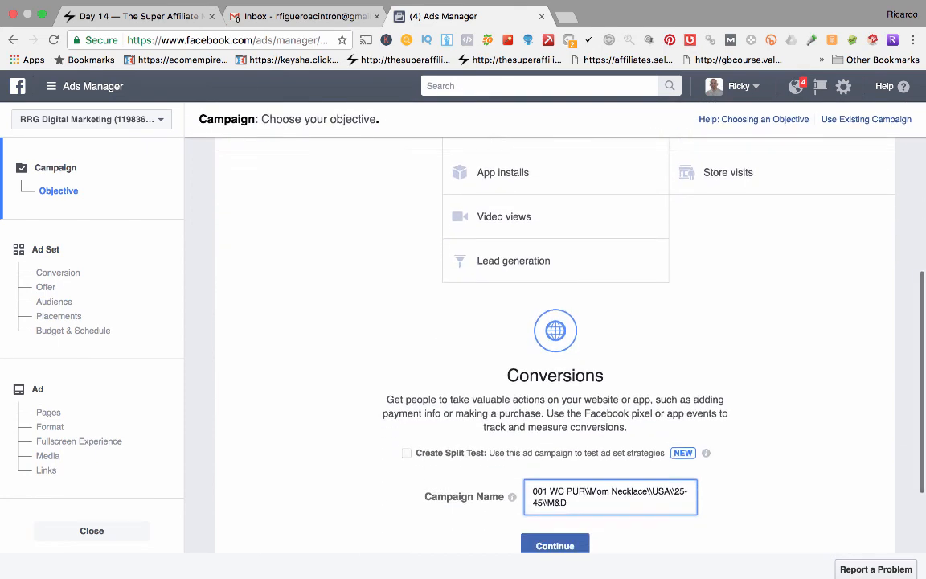
{"action": "scroll", "coordinate": [554, 362], "scroll_direction": "down", "scroll_amount": 2}
{"action": "left_click", "coordinate": [550, 467]}
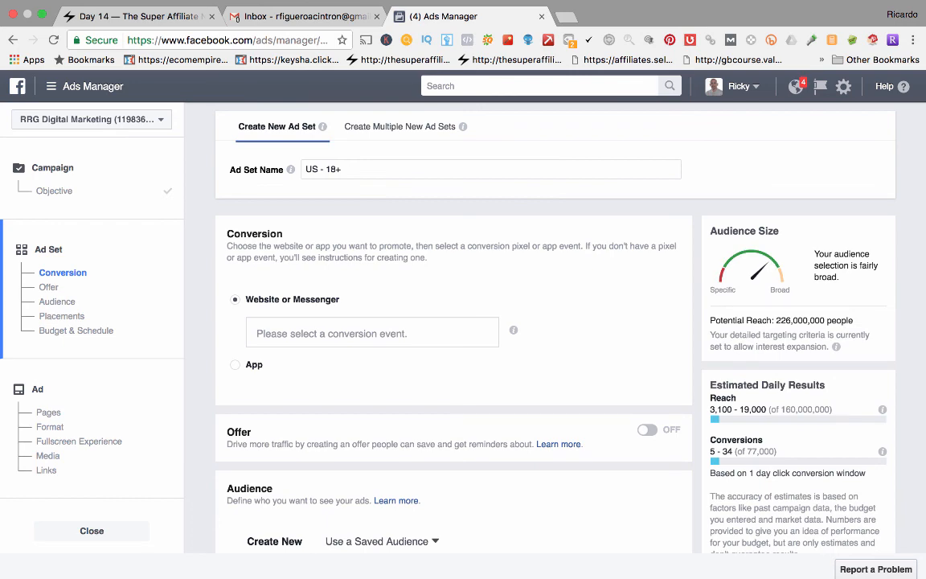
Look over the ad set's Conversion, Offer and Audience sections, including locations, age, gender and detailed targeting.
{"action": "scroll", "coordinate": [454, 322], "scroll_direction": "down", "scroll_amount": 2}
{"action": "scroll", "coordinate": [453, 322], "scroll_direction": "up", "scroll_amount": 2}
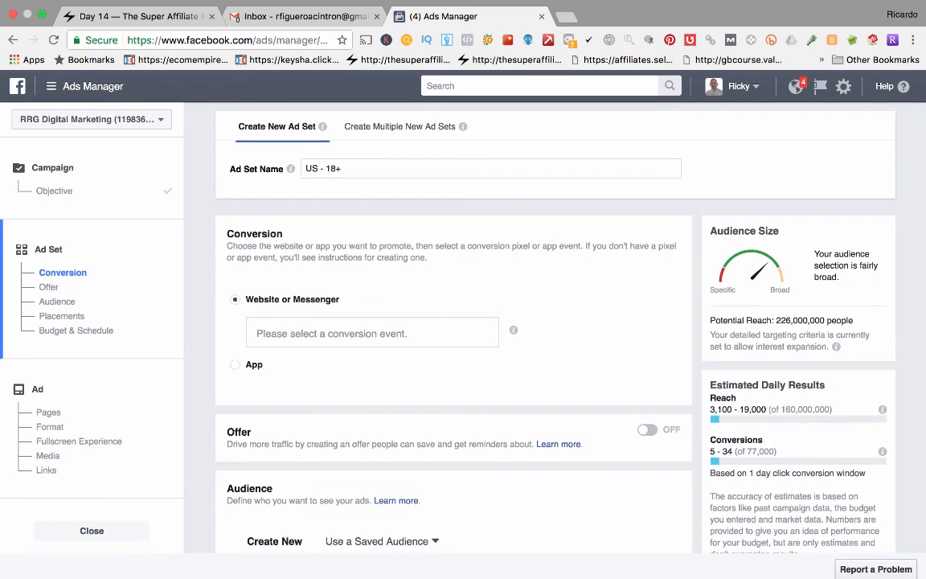
{"action": "left_click", "coordinate": [57, 301]}
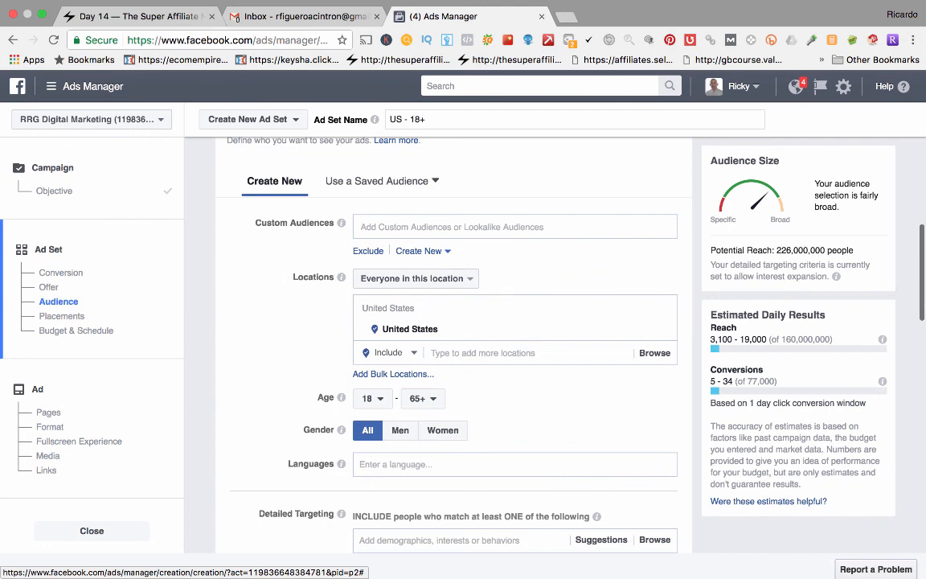
{"action": "scroll", "coordinate": [515, 287], "scroll_direction": "down", "scroll_amount": 1}
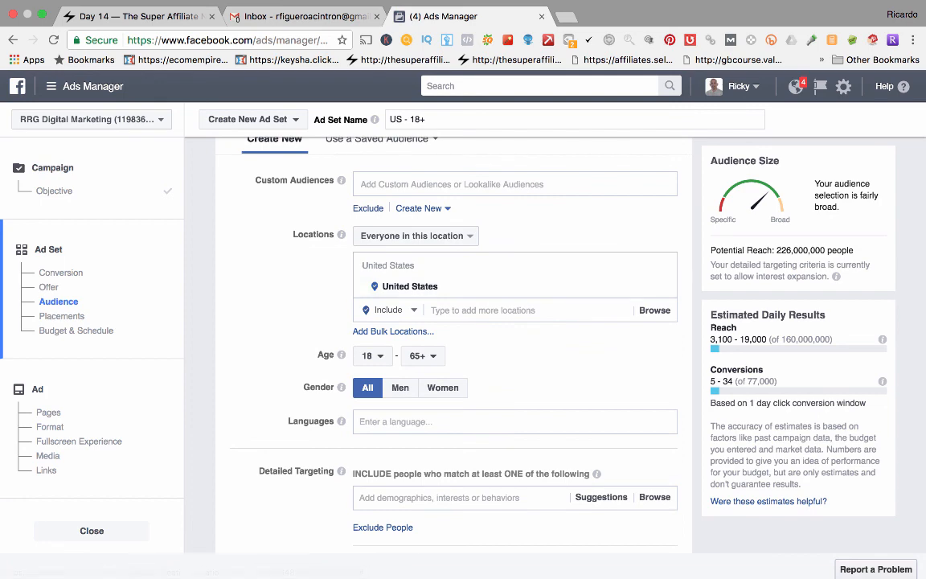
{"action": "scroll", "coordinate": [453, 338], "scroll_direction": "down", "scroll_amount": 4}
{"action": "scroll", "coordinate": [454, 337], "scroll_direction": "up", "scroll_amount": 8}
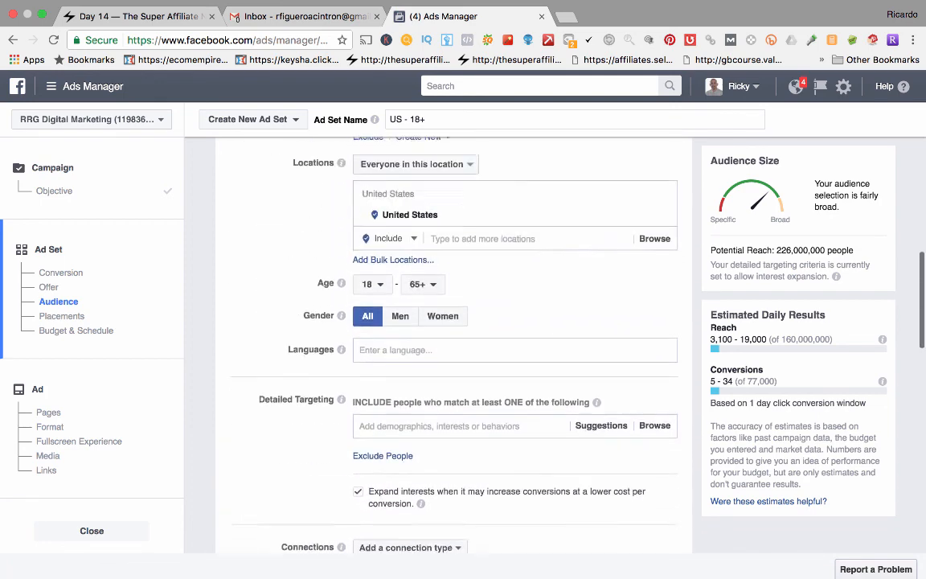
{"action": "scroll", "coordinate": [454, 338], "scroll_direction": "up", "scroll_amount": 5}
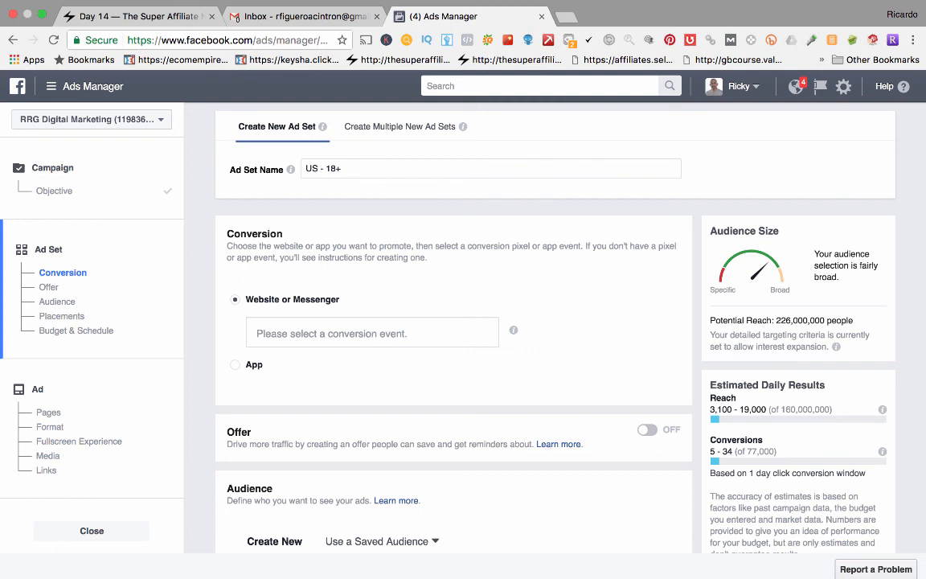
{"action": "left_click", "coordinate": [508, 8]}
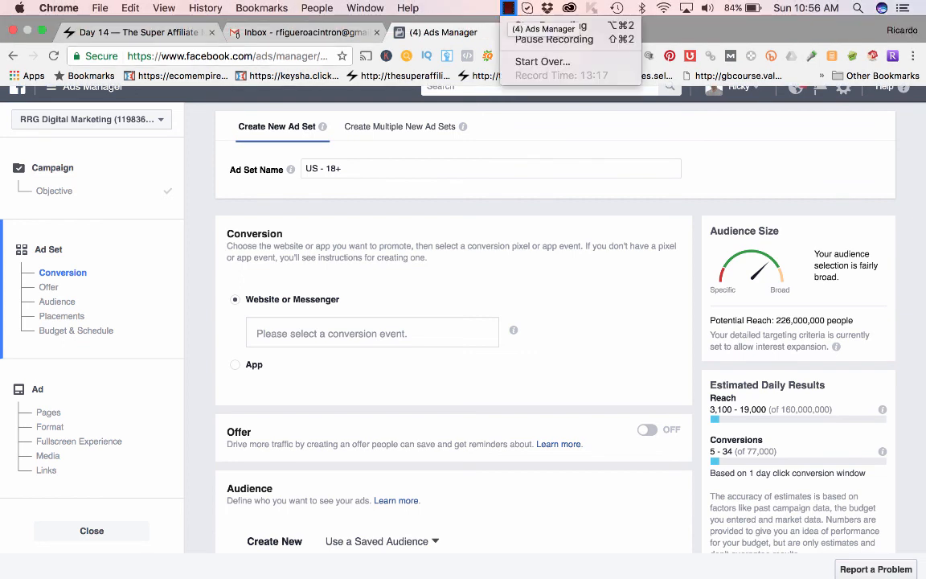